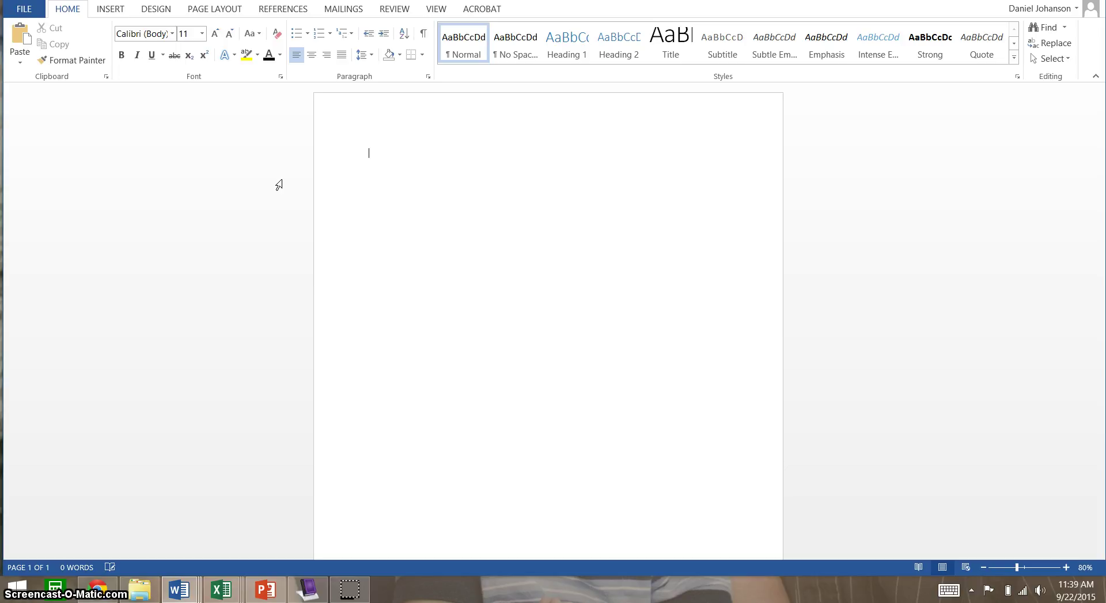
# Step: Write "This is a cool font." in the blank document and set its font to Baskerville Old Face
pyautogui.write('This is a cool font.')
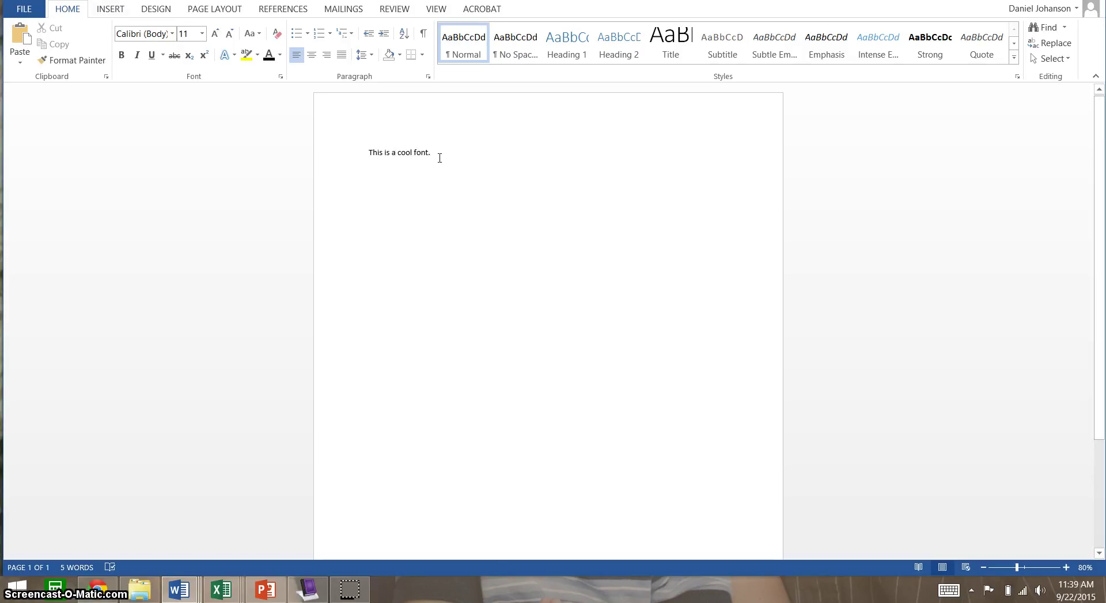
pyautogui.moveTo(438, 155); pyautogui.dragTo(372, 157)
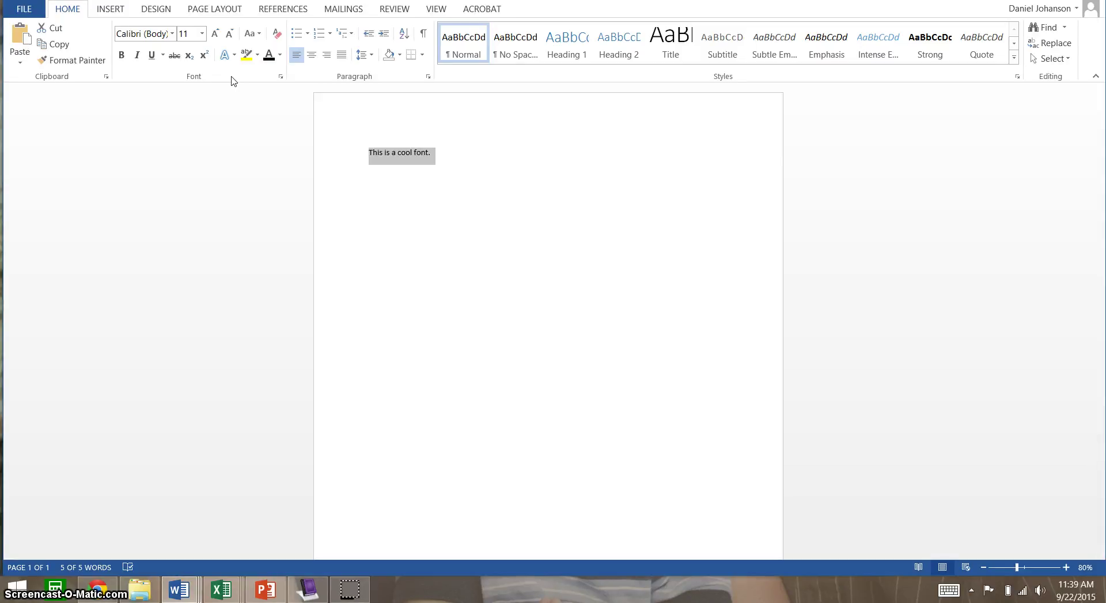
pyautogui.click(172, 34)
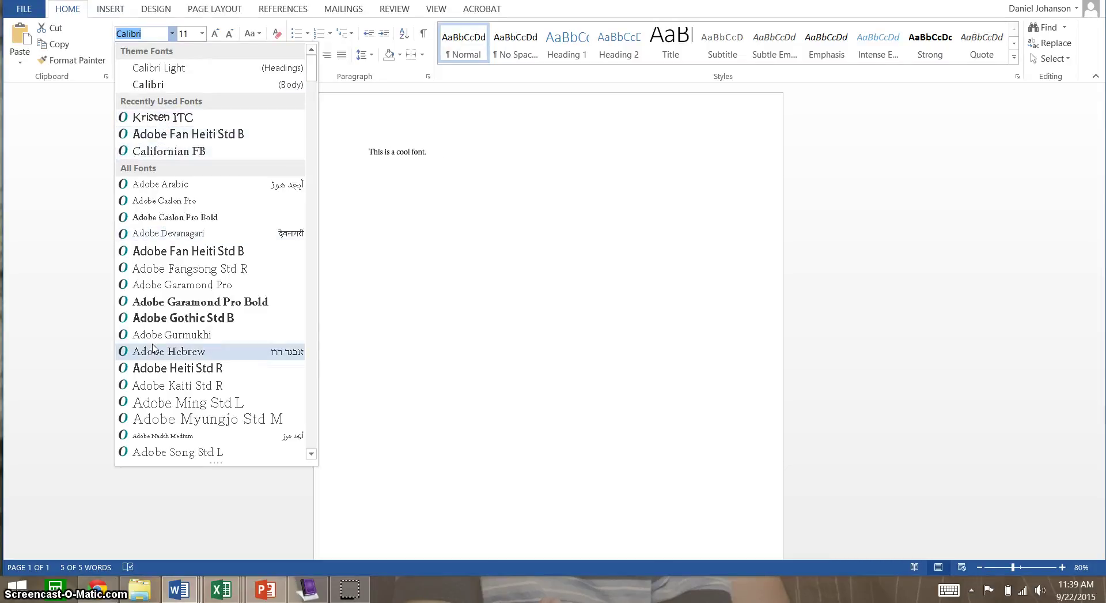
pyautogui.click(311, 454)
pyautogui.click(311, 454)
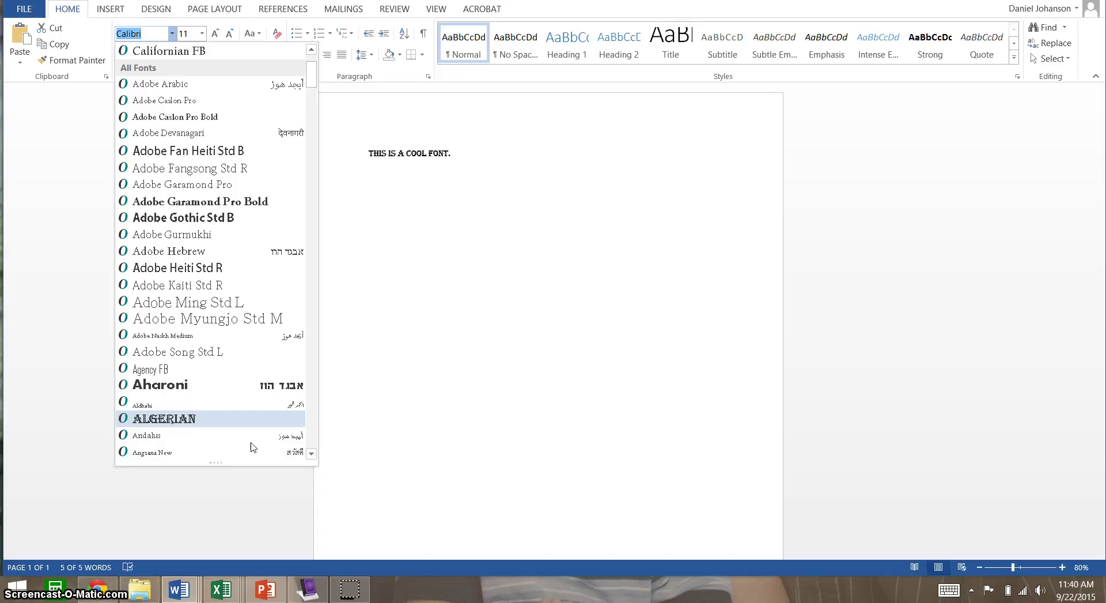
pyautogui.click(310, 455)
pyautogui.moveTo(310, 456); pyautogui.dragTo(310, 455)
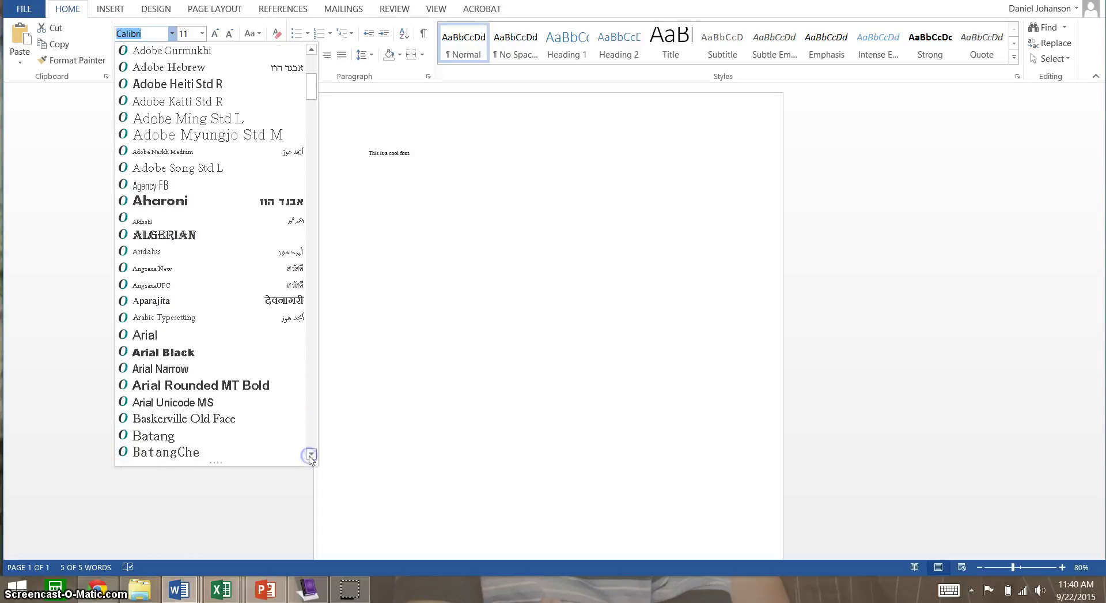
pyautogui.click(157, 419)
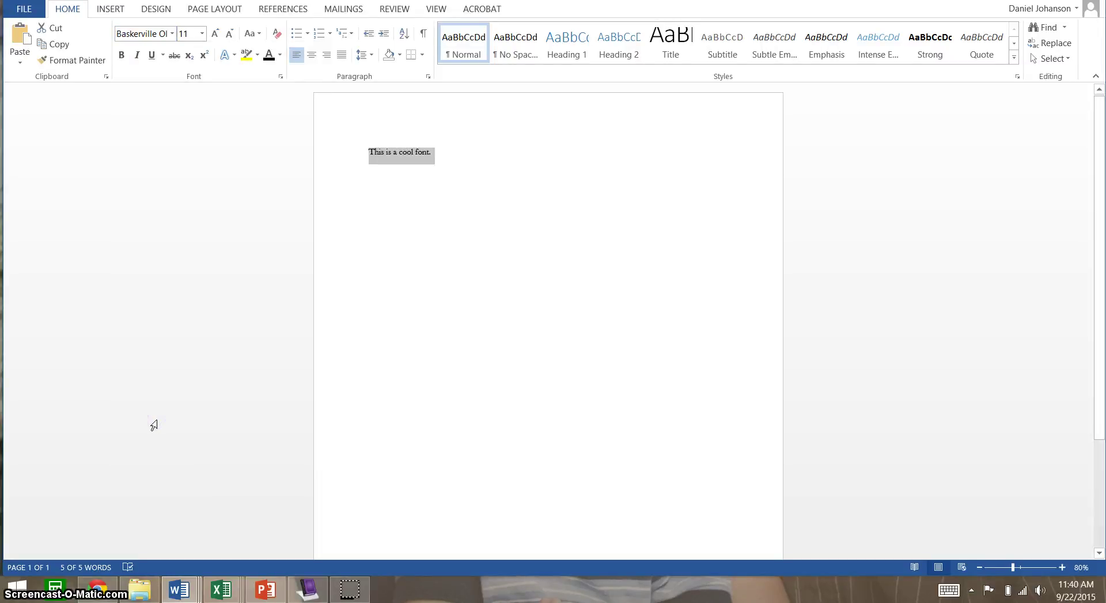
# Step: Increase the selected sentence's font size in increments to 16 points, and reduce it again to 12
pyautogui.click(216, 36)
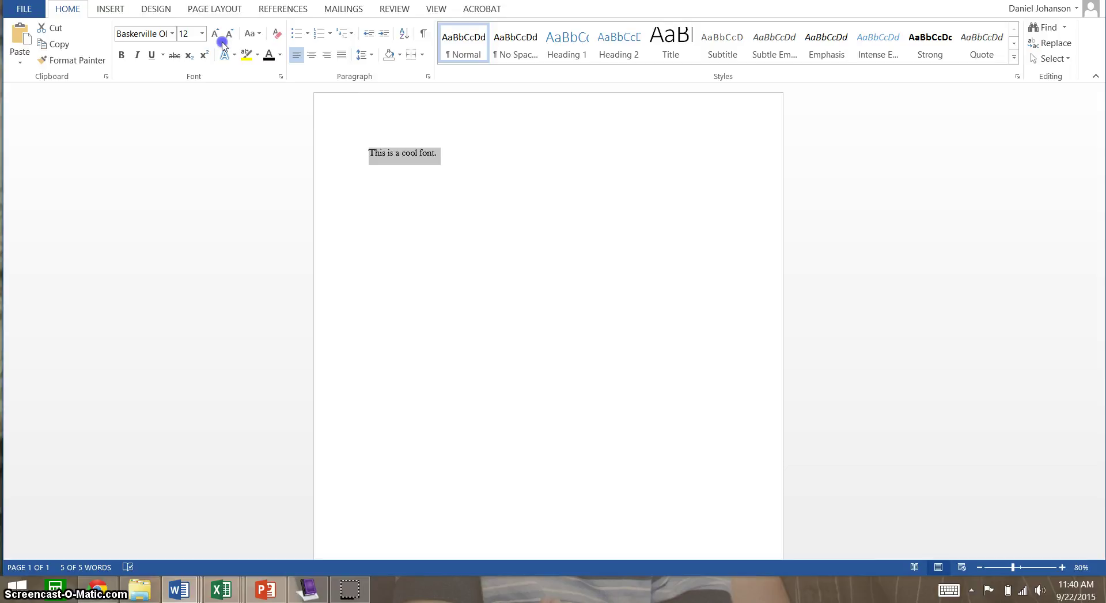
pyautogui.click(218, 37)
pyautogui.click(217, 36)
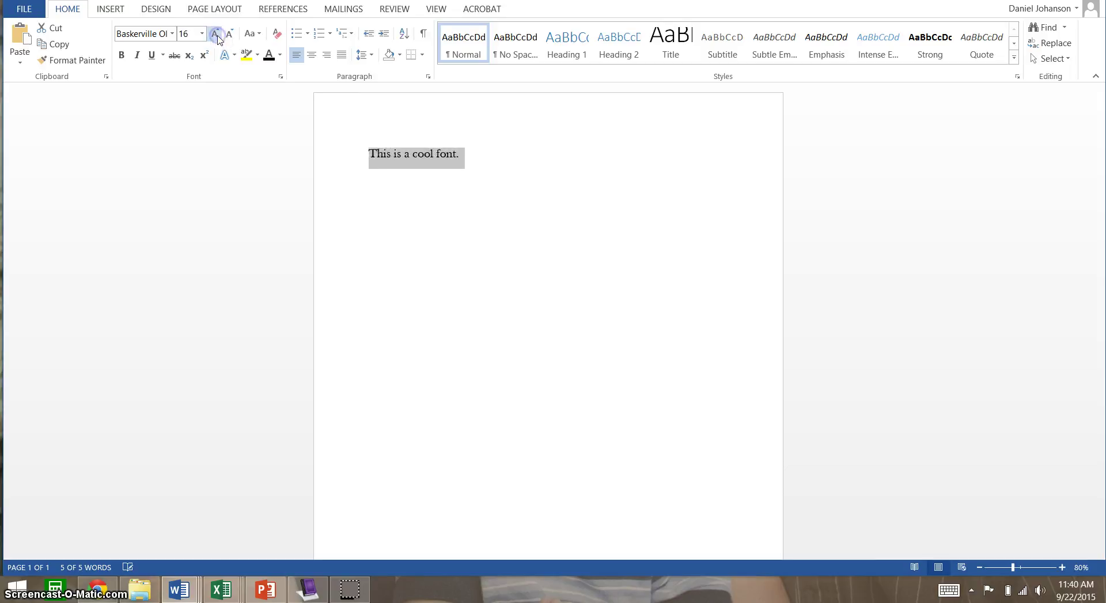
pyautogui.click(232, 38)
pyautogui.click(233, 38)
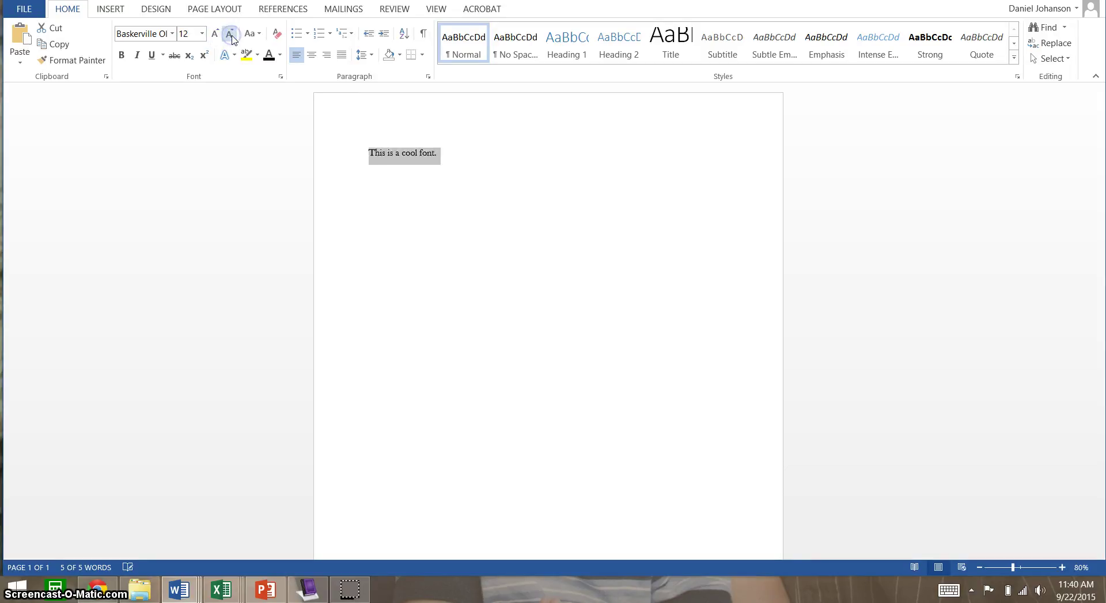
# Step: Try a font size of 72 points on the sentence, and replace it with a custom size of 100
pyautogui.click(202, 34)
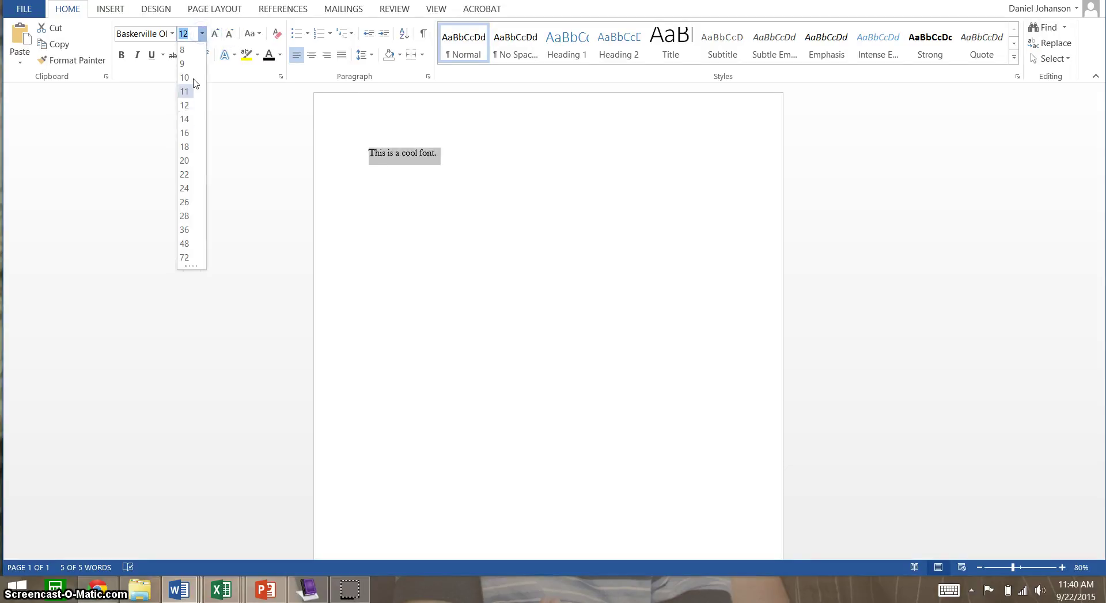
pyautogui.click(185, 260)
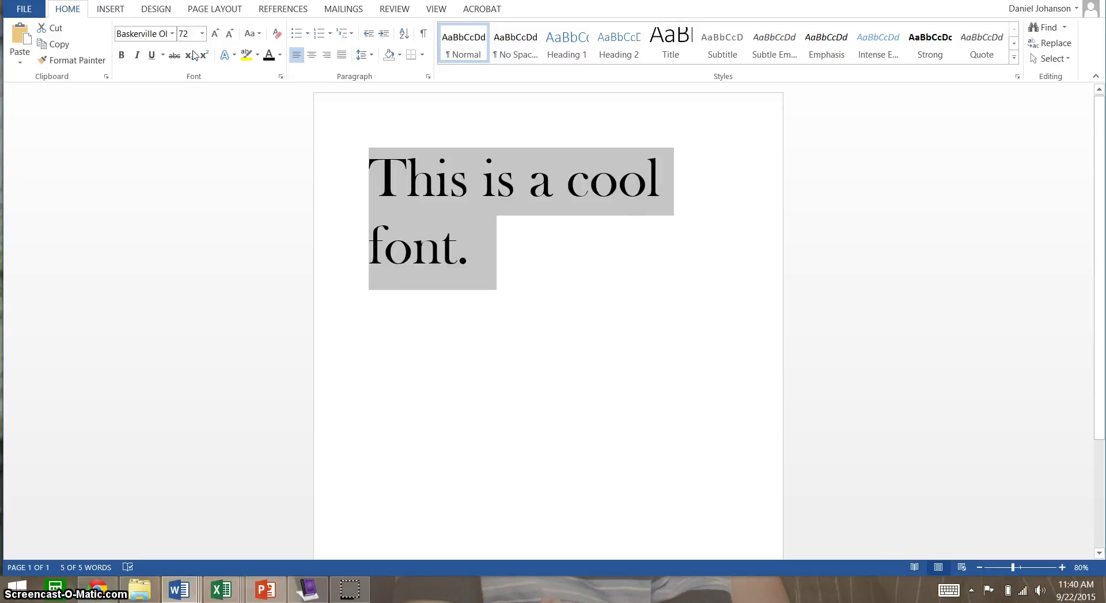
pyautogui.click(183, 33)
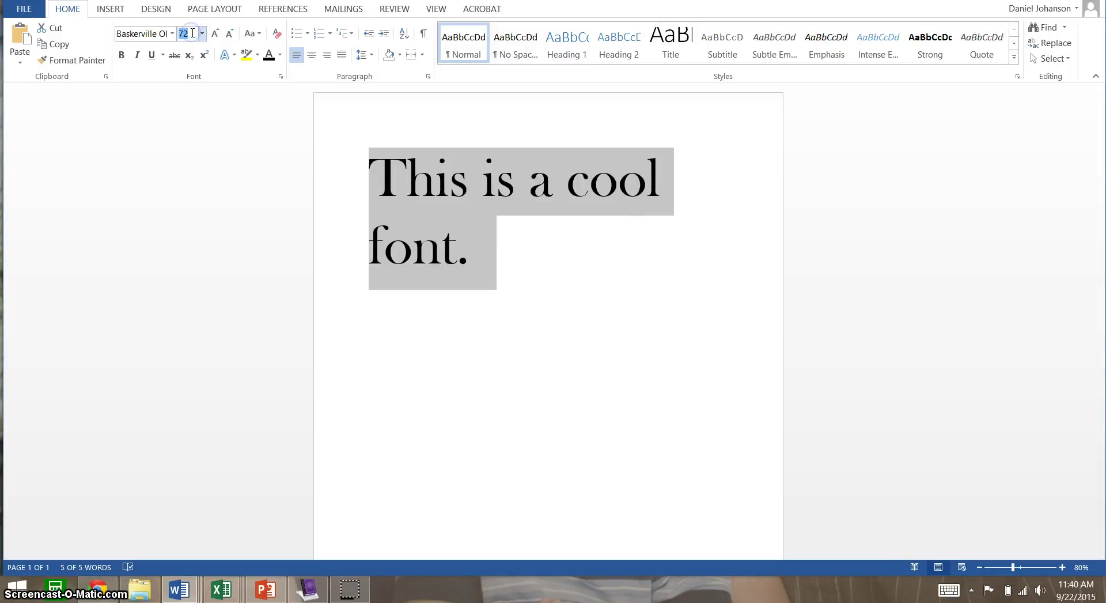
pyautogui.write('100')
pyautogui.press('Return')
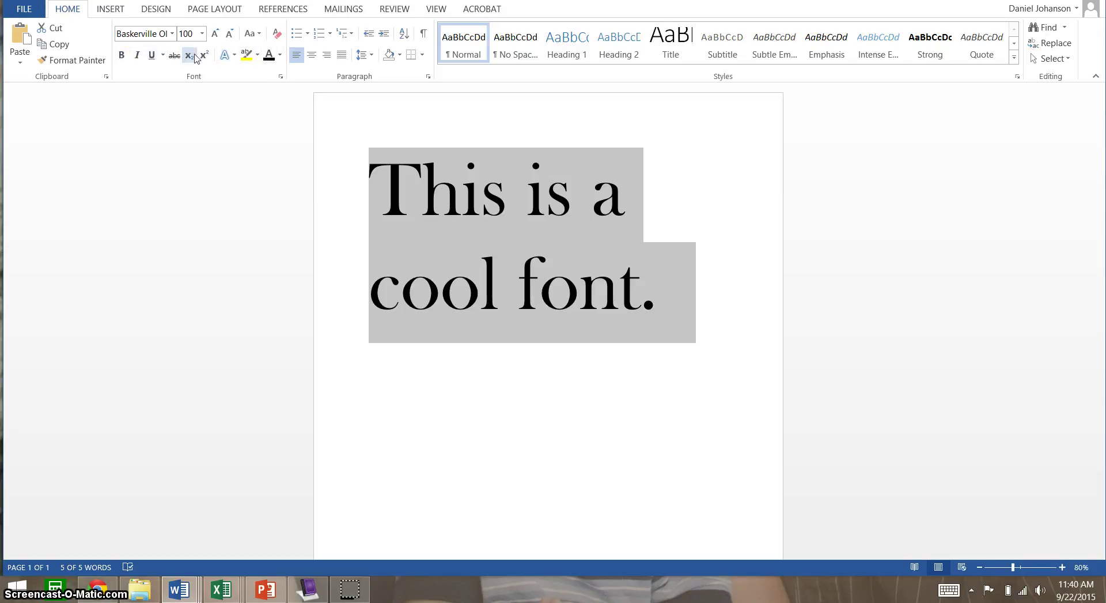
# Step: Try bold and italic formatting on the sentence, removing each one again
pyautogui.click(122, 58)
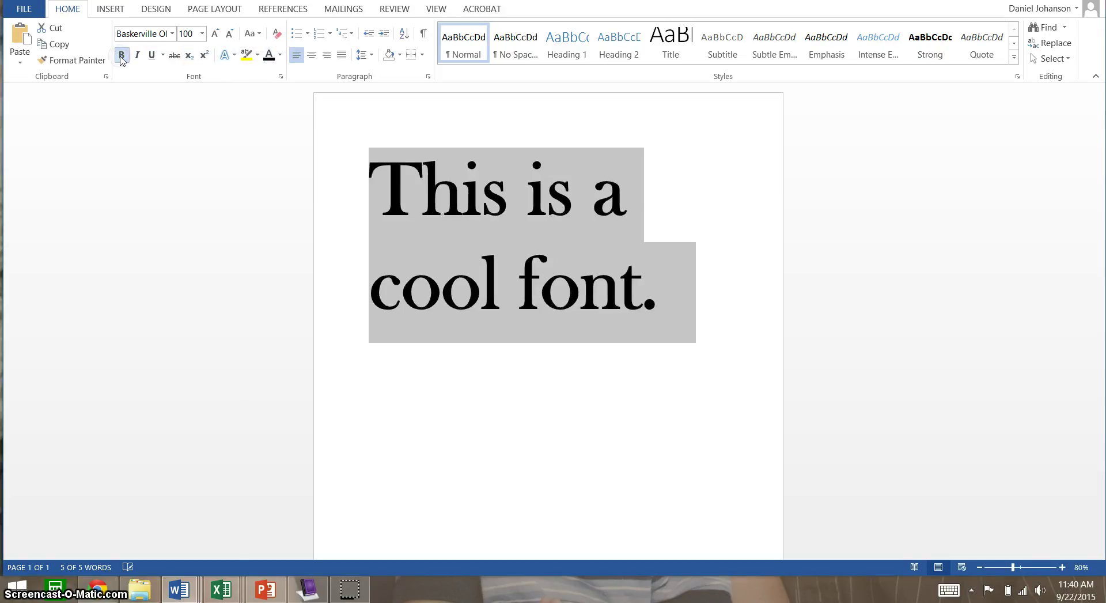
pyautogui.click(121, 58)
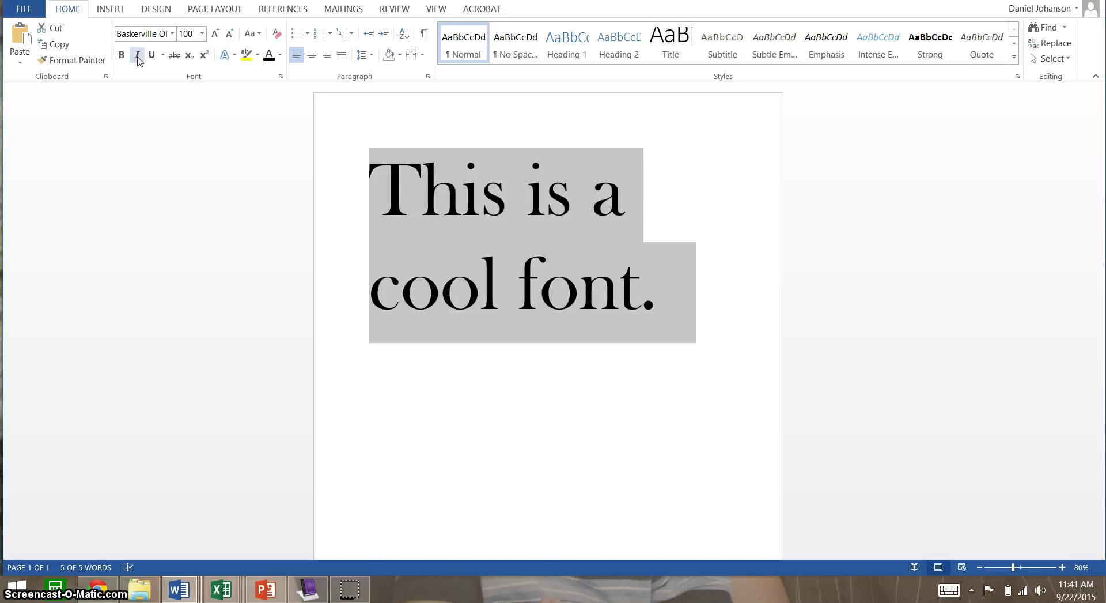
pyautogui.click(138, 56)
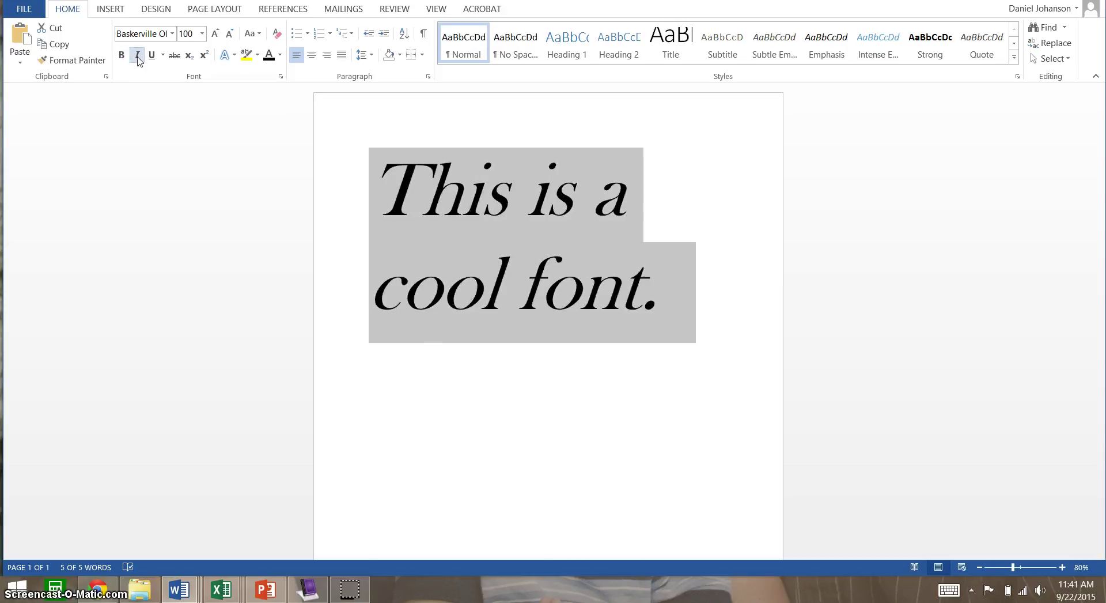
pyautogui.click(138, 56)
# Step: Try an underline and a strikethrough on the sentence, removing each one again
pyautogui.click(152, 56)
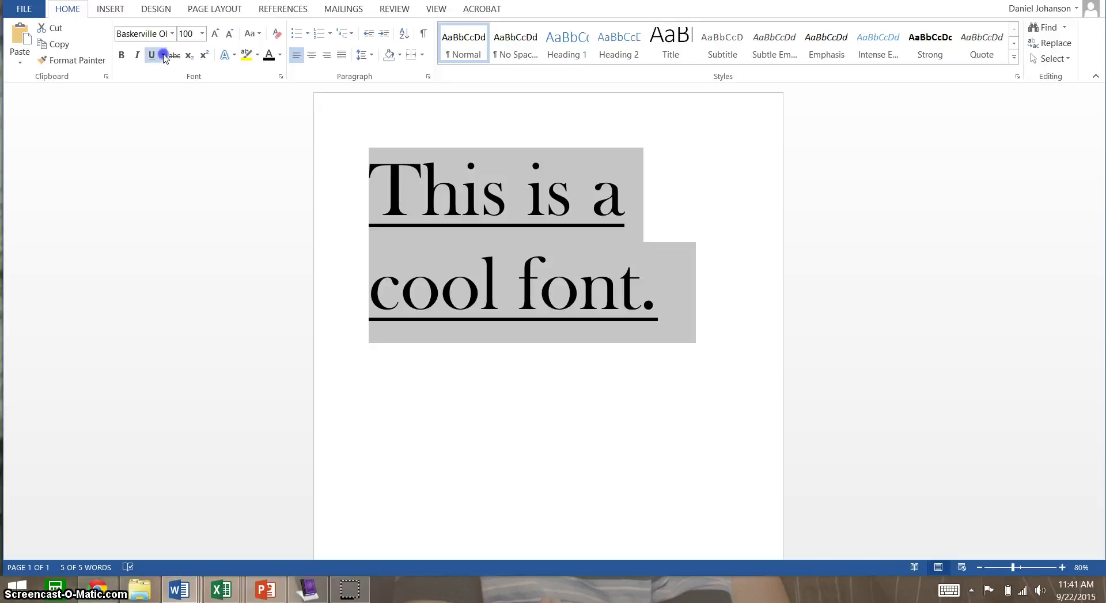
pyautogui.click(164, 55)
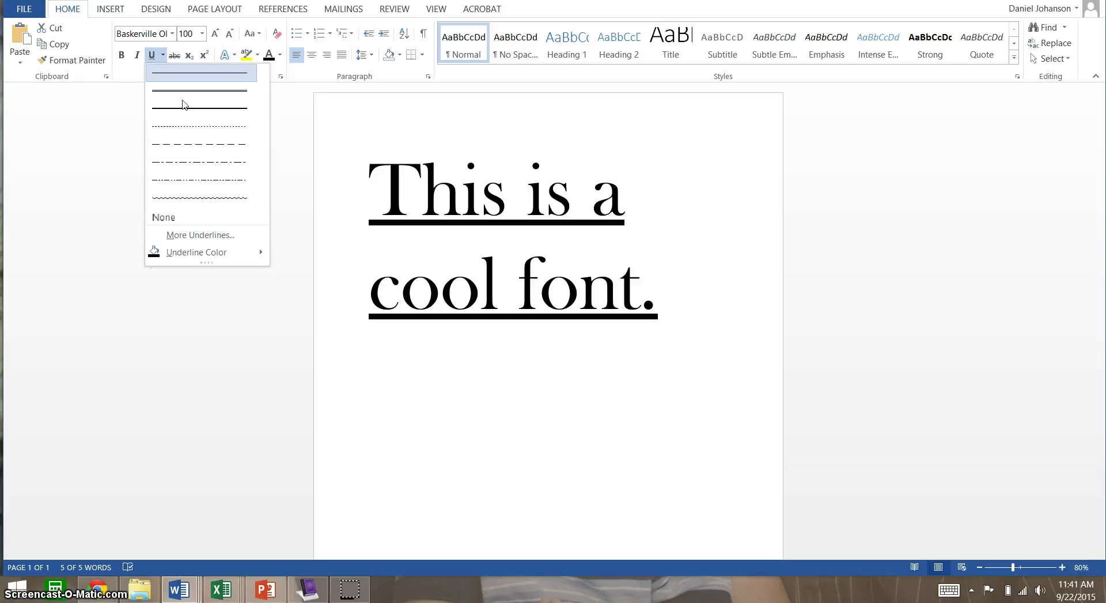
pyautogui.click(163, 55)
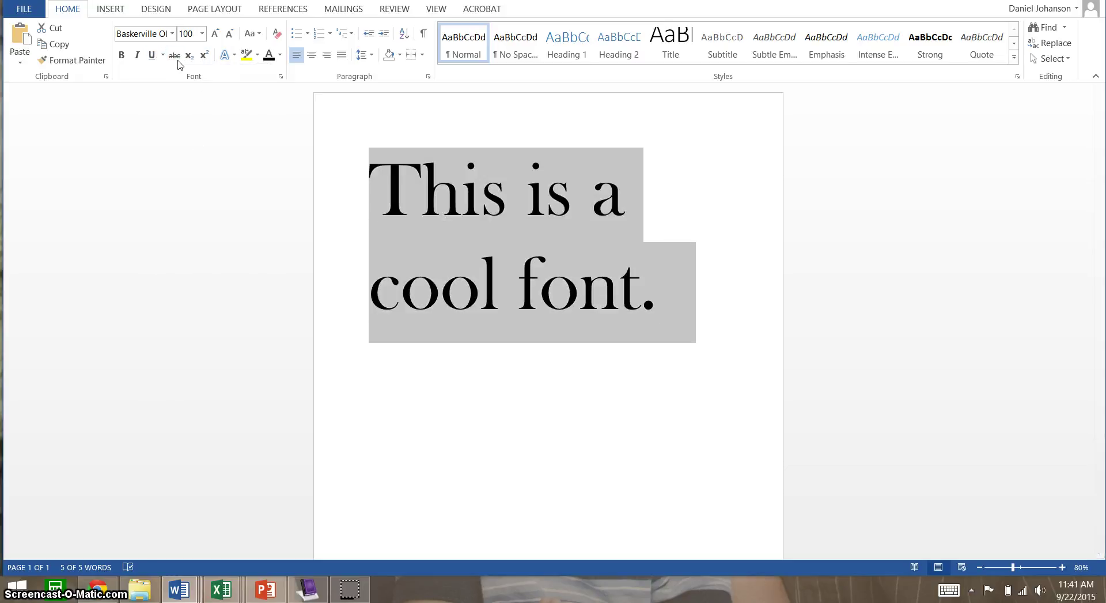
pyautogui.click(175, 56)
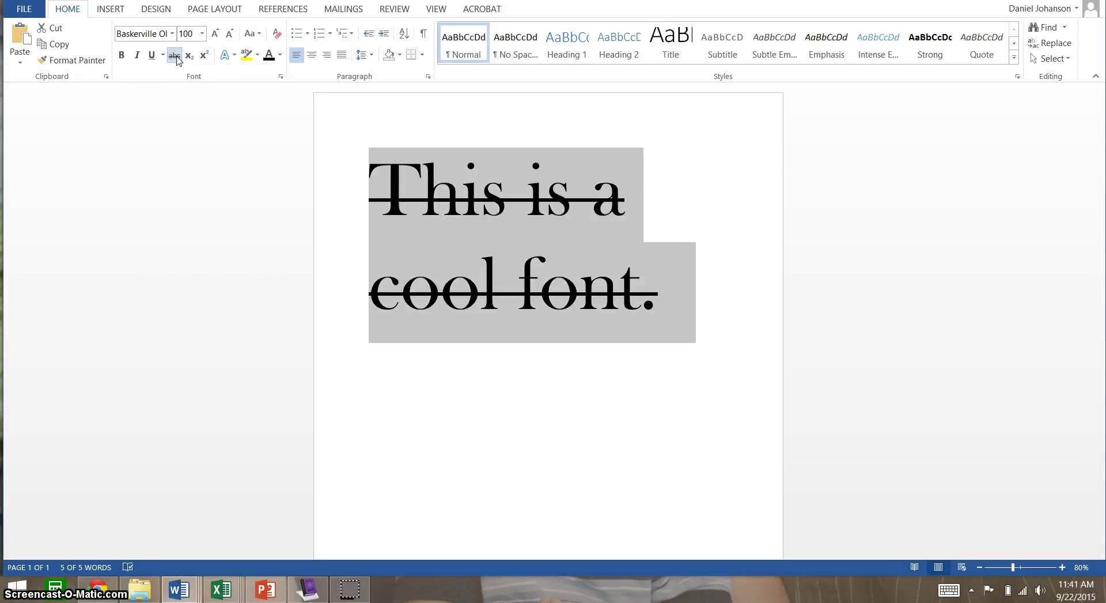
pyautogui.click(175, 56)
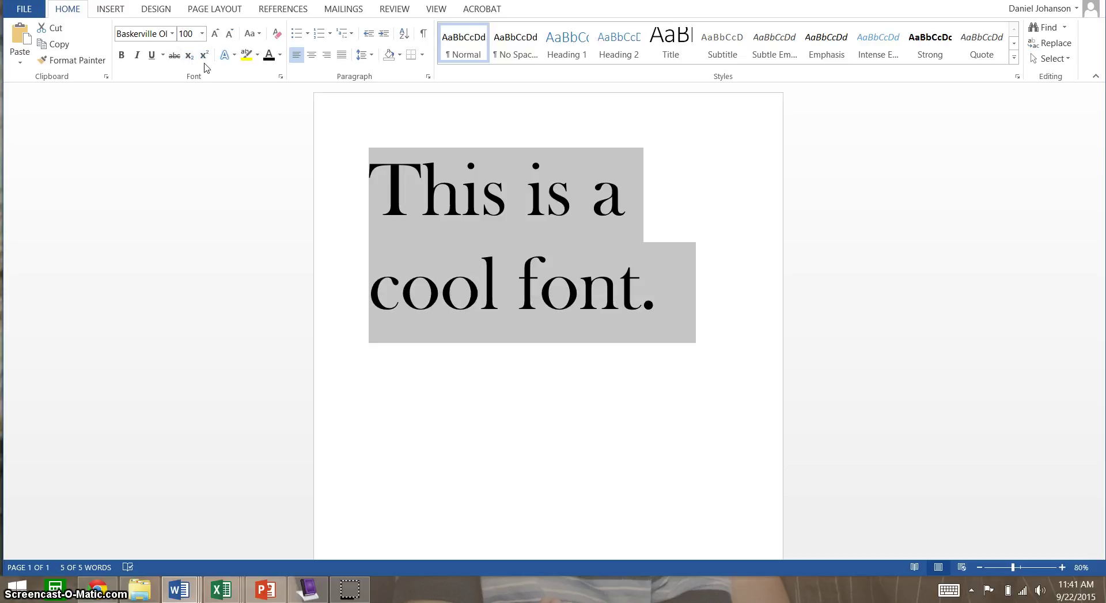
# Step: Apply the yellow text-effect glow from the first row of glow variations to the sentence
pyautogui.click(236, 57)
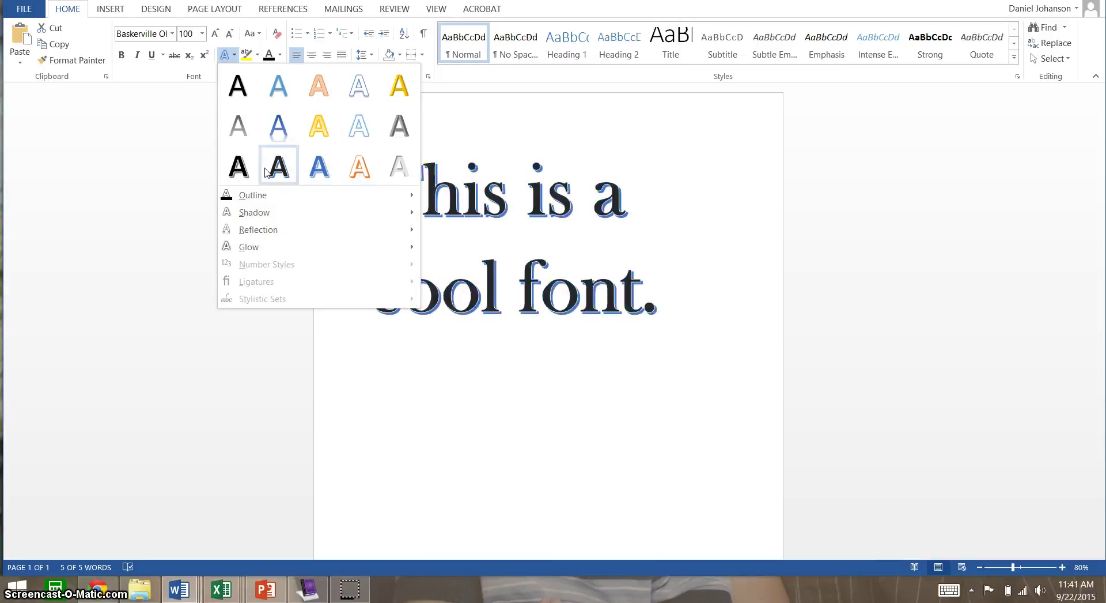
pyautogui.moveTo(257, 197)
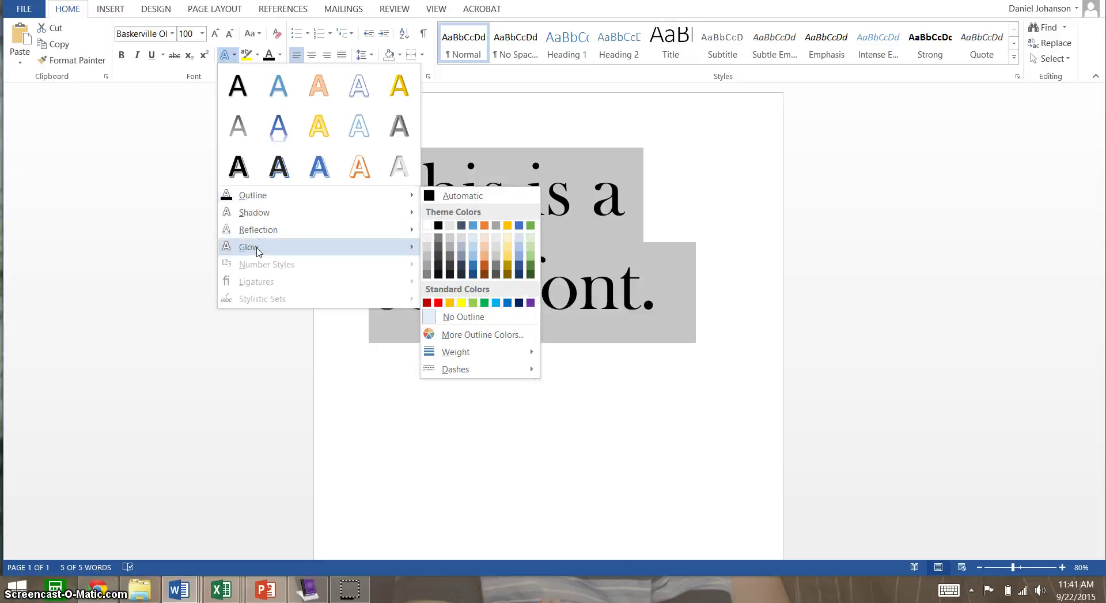
pyautogui.moveTo(257, 253)
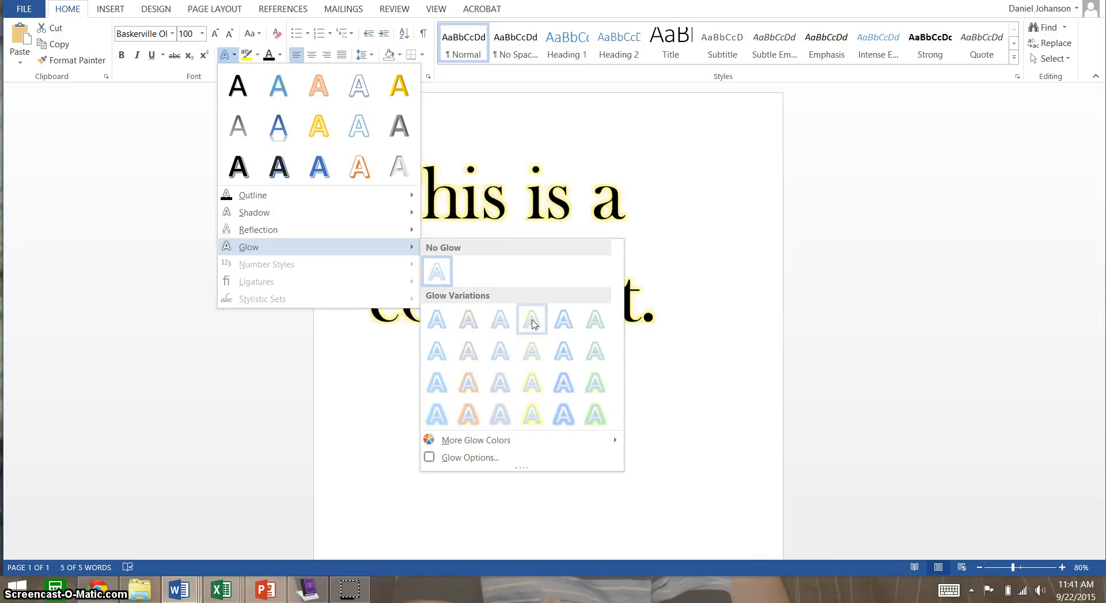
pyautogui.click(532, 319)
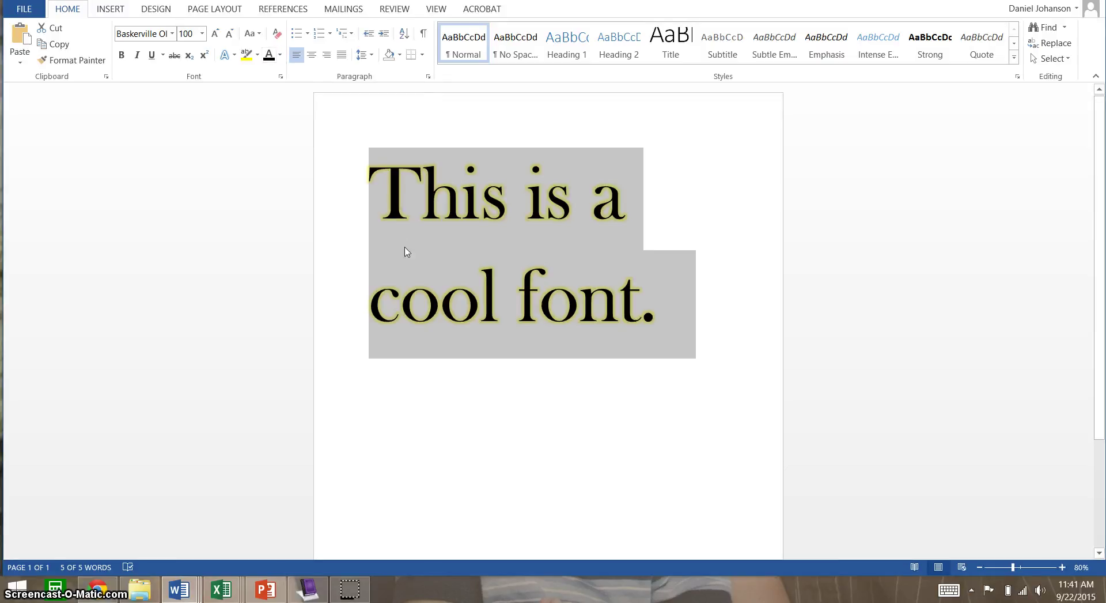
pyautogui.click(389, 228)
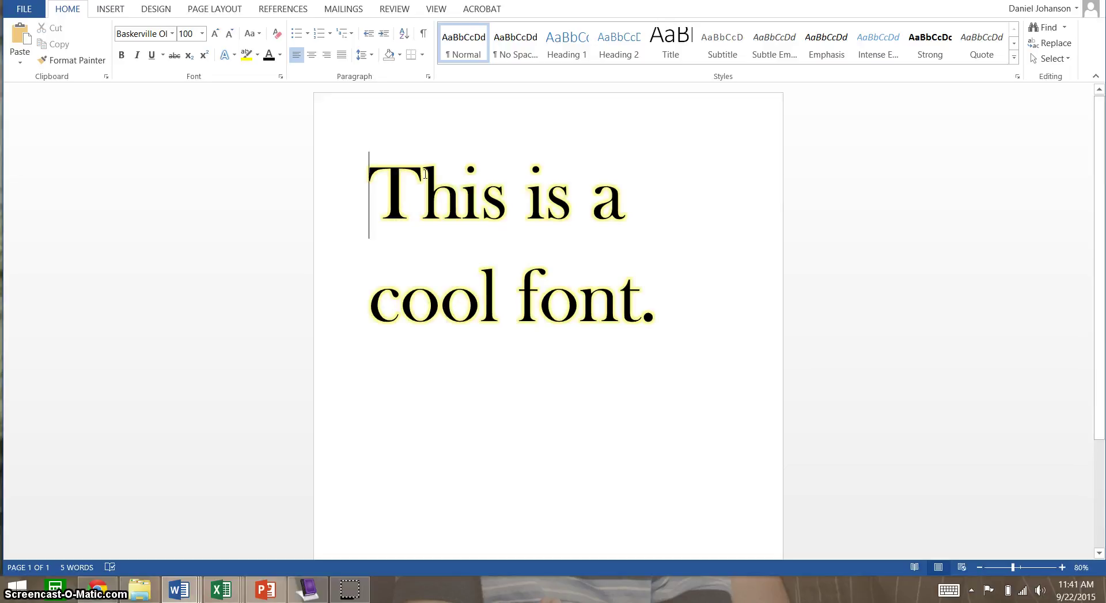
# Step: Change the font color of the whole sentence to the standard blue
pyautogui.moveTo(366, 173); pyautogui.dragTo(655, 331)
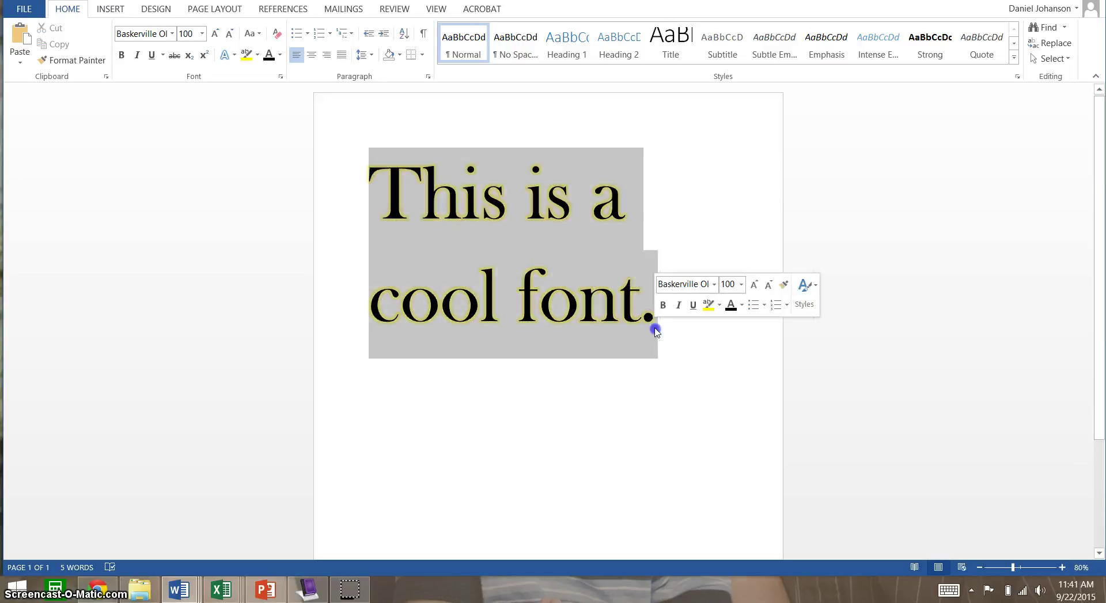
pyautogui.click(280, 55)
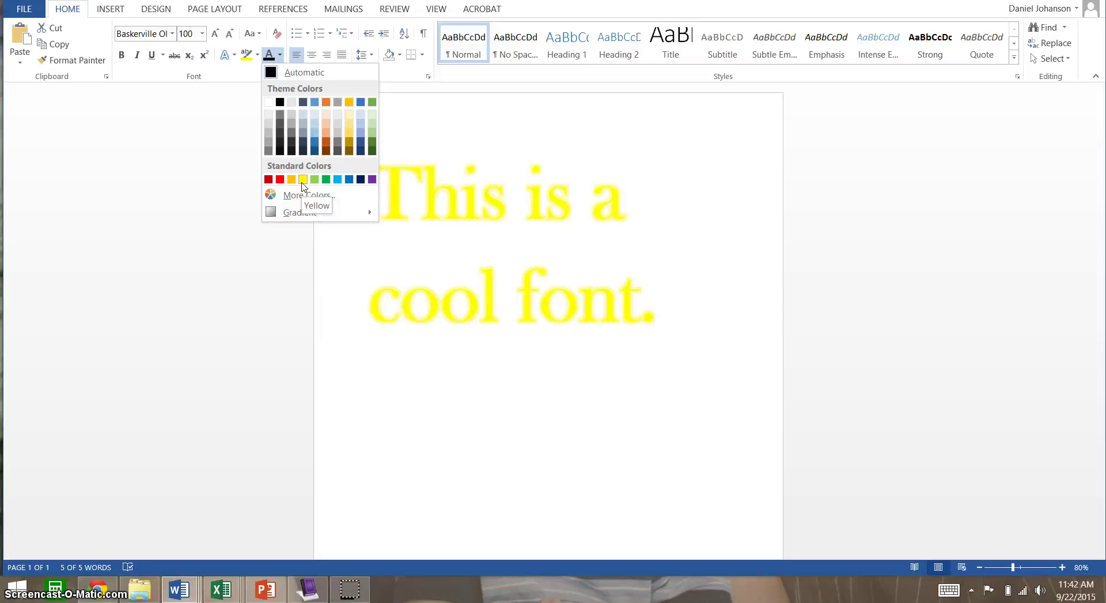
pyautogui.click(349, 180)
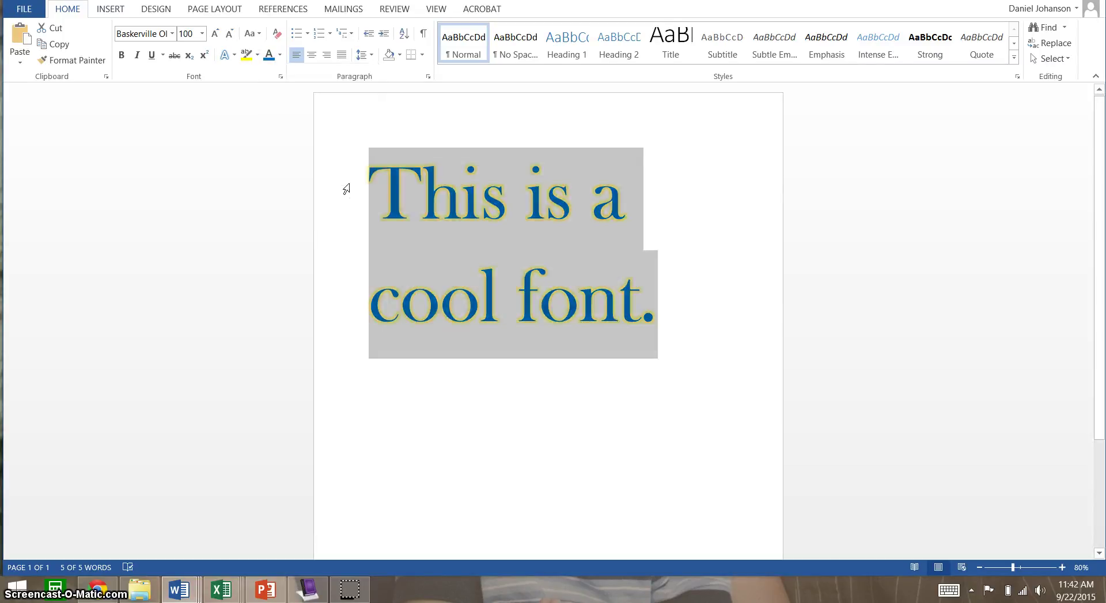
pyautogui.press('Left')
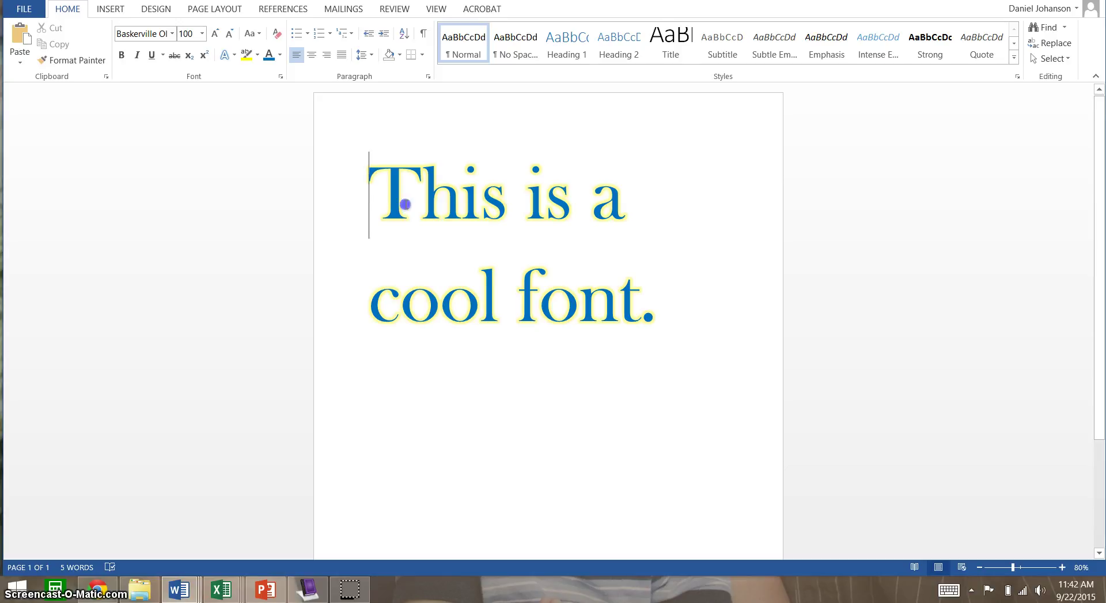
# Step: Try centered, right and justified alignment on the whole sentence, and leave it centered
pyautogui.moveTo(378, 197); pyautogui.dragTo(661, 329)
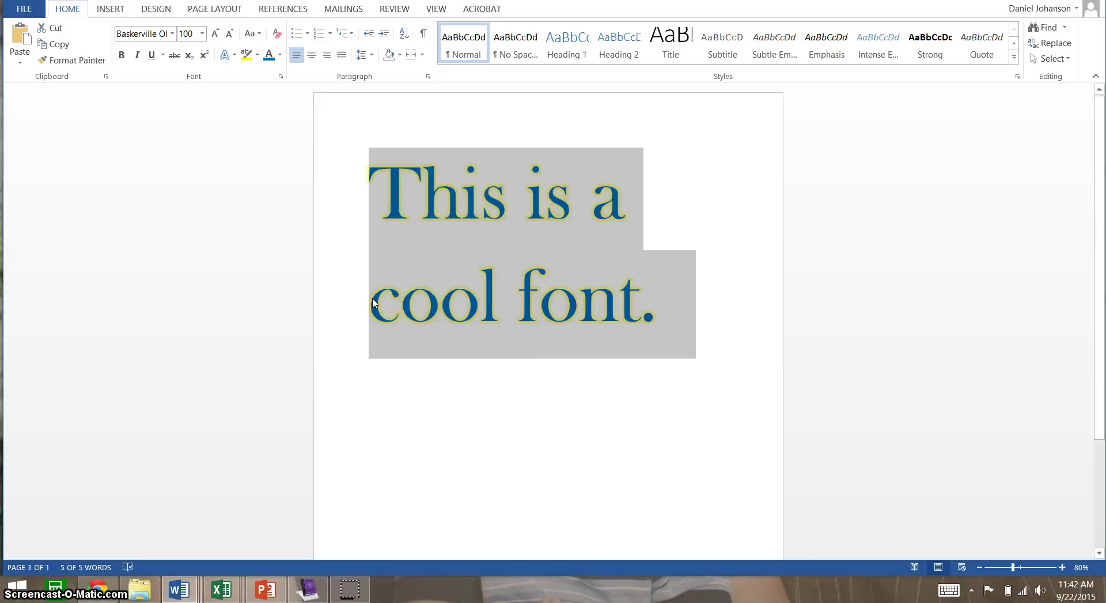
pyautogui.click(312, 55)
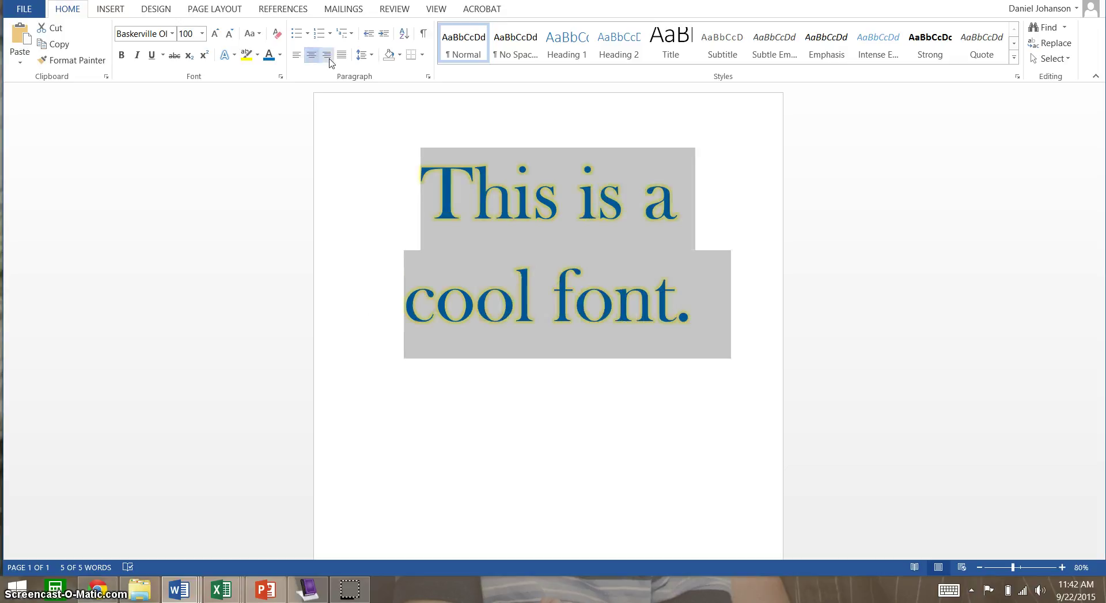
pyautogui.click(326, 56)
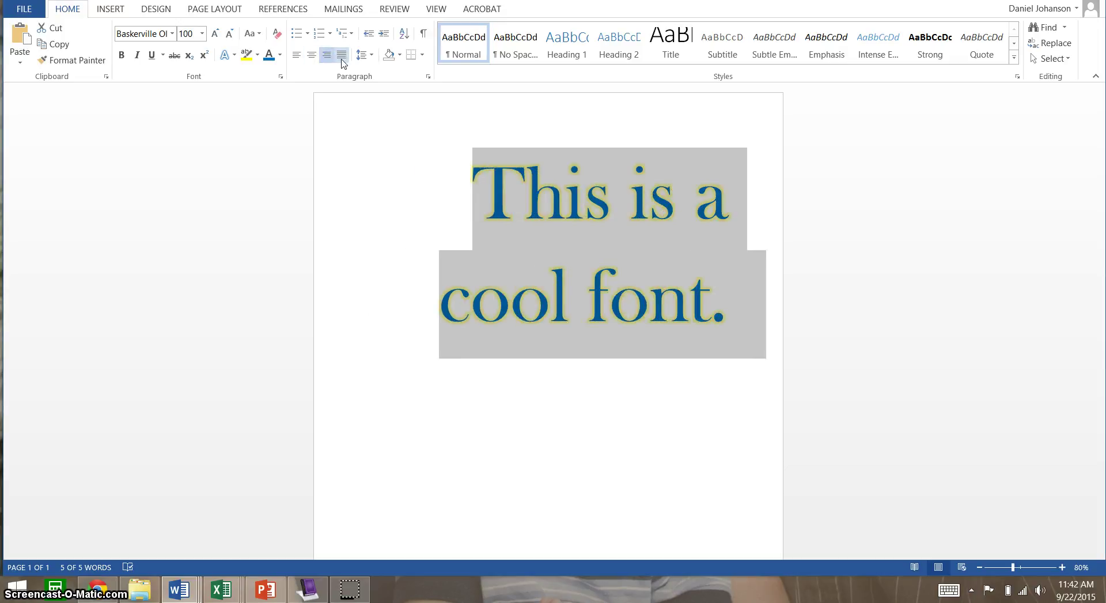
pyautogui.click(341, 56)
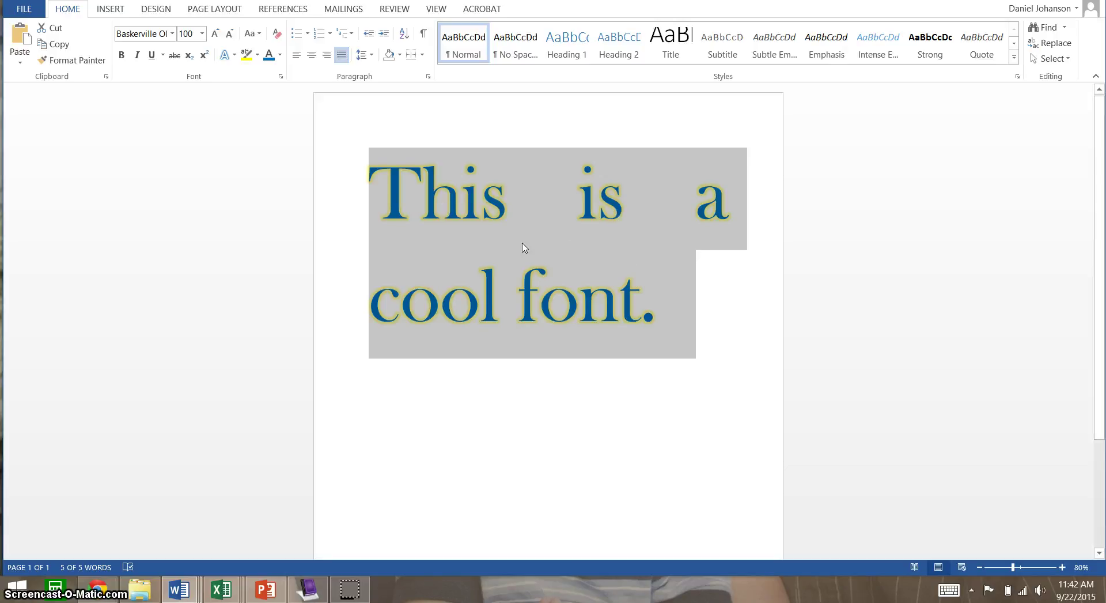
pyautogui.click(312, 56)
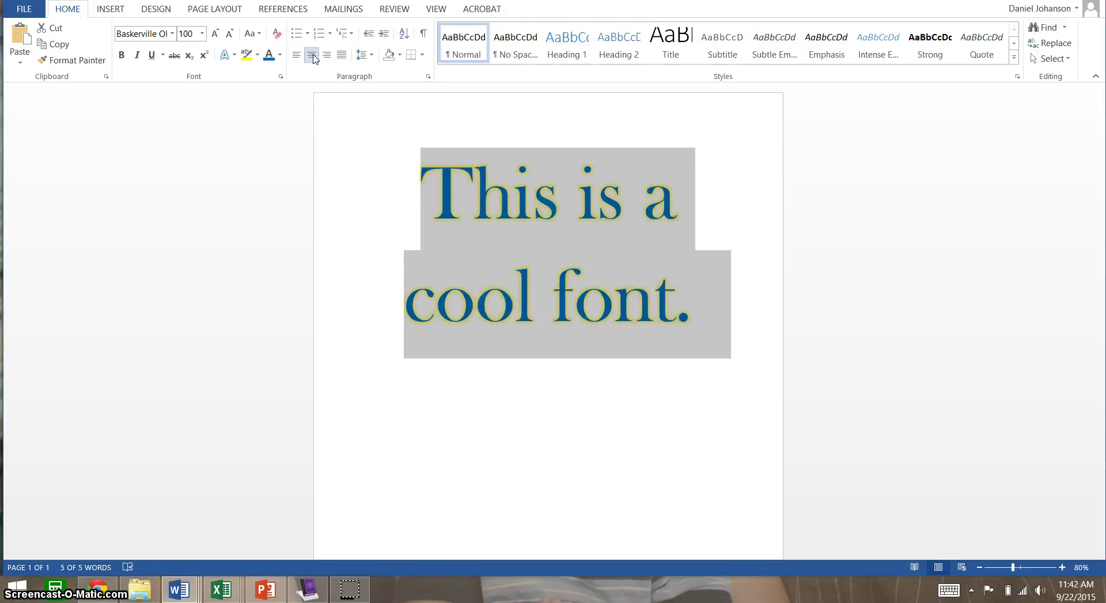
# Step: Set the line spacing of the sentence to 1.0
pyautogui.click(369, 57)
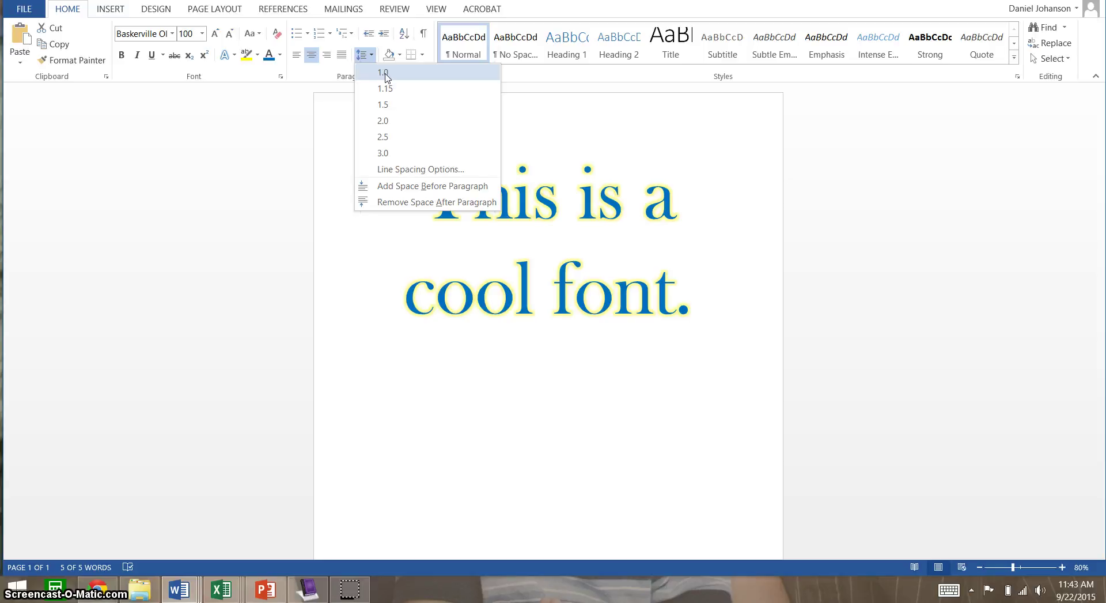
pyautogui.click(384, 74)
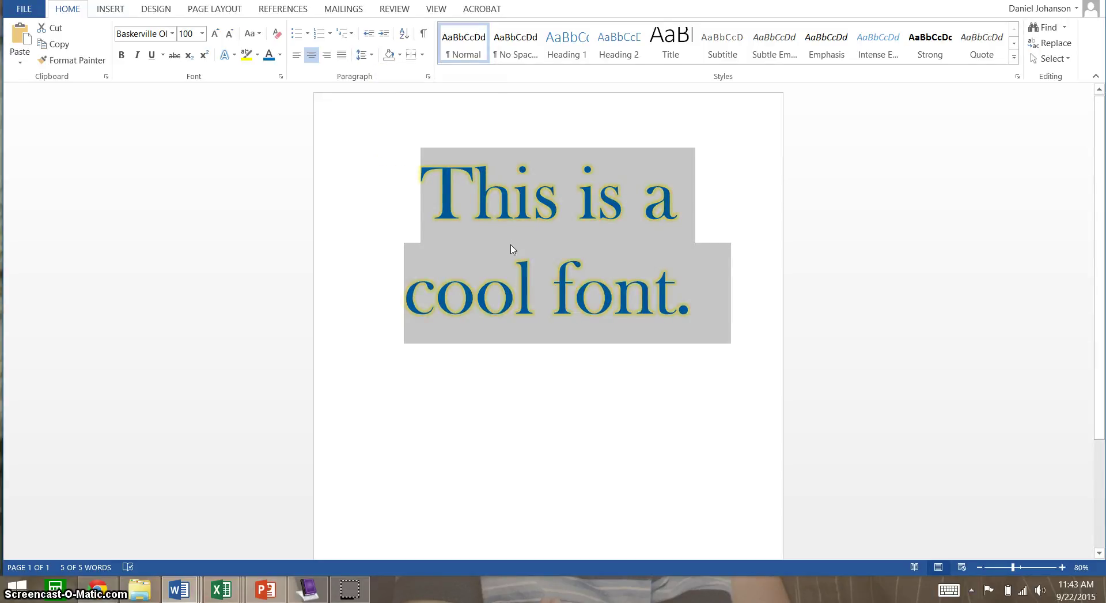
pyautogui.click(363, 54)
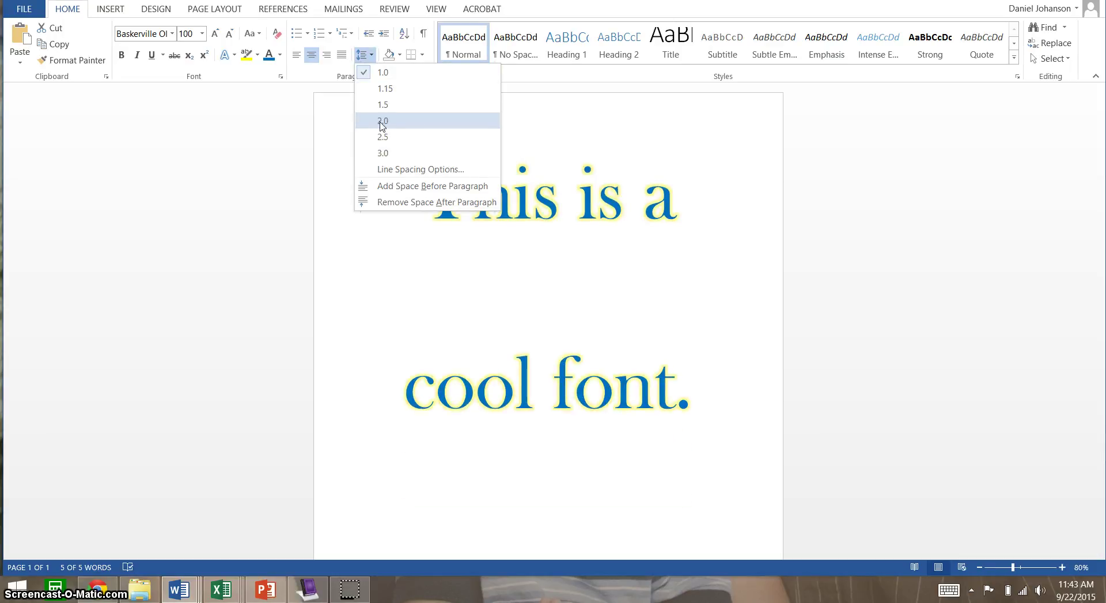
pyautogui.click(382, 74)
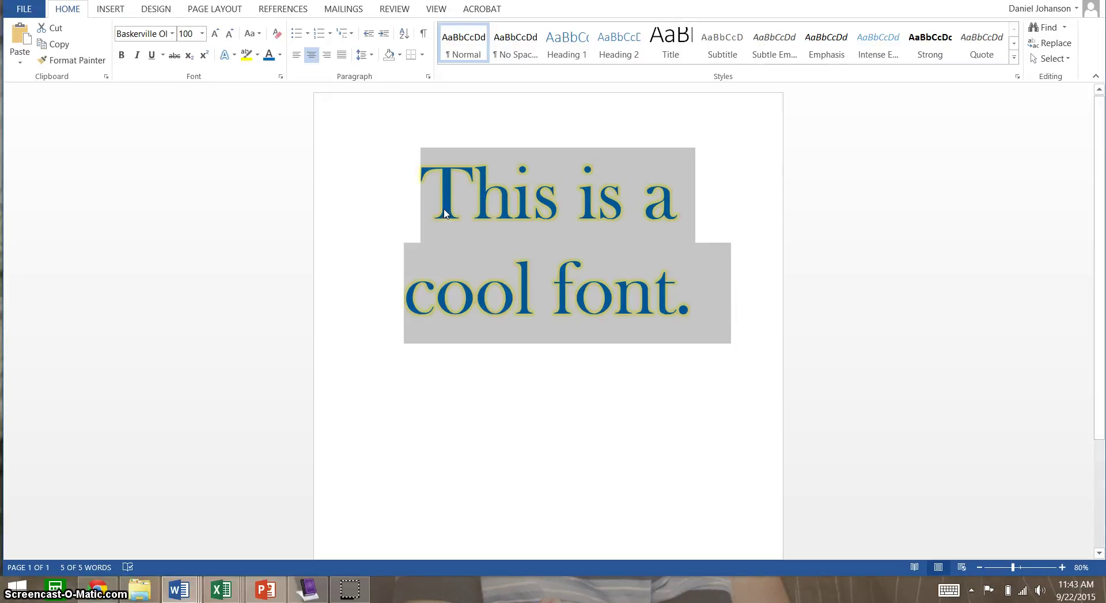
# Step: Select the whole sentence "This is a cool font."
pyautogui.moveTo(429, 195); pyautogui.dragTo(706, 318)
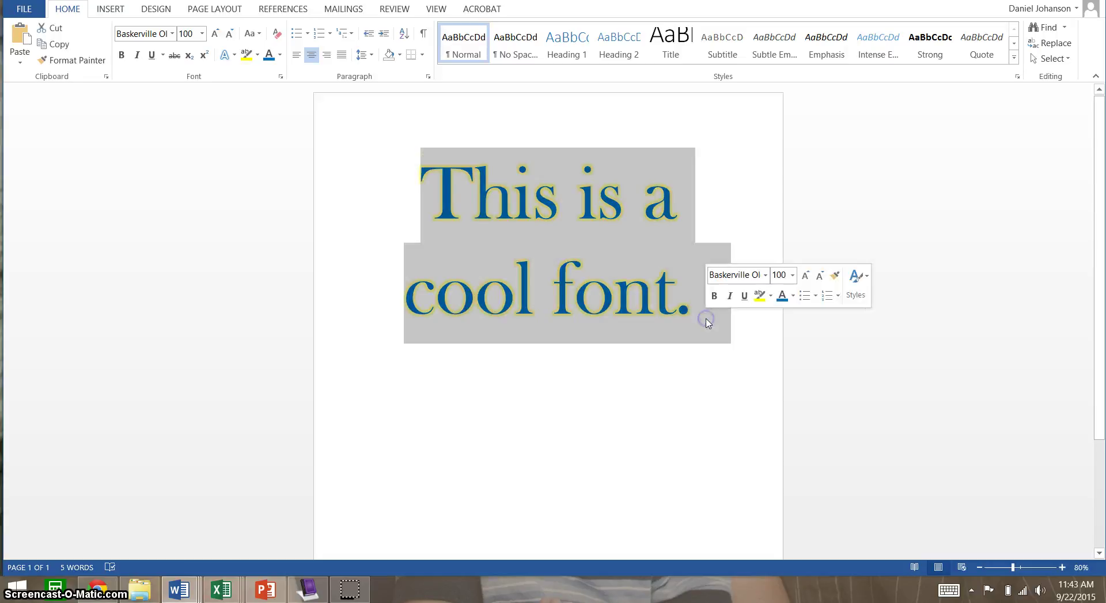